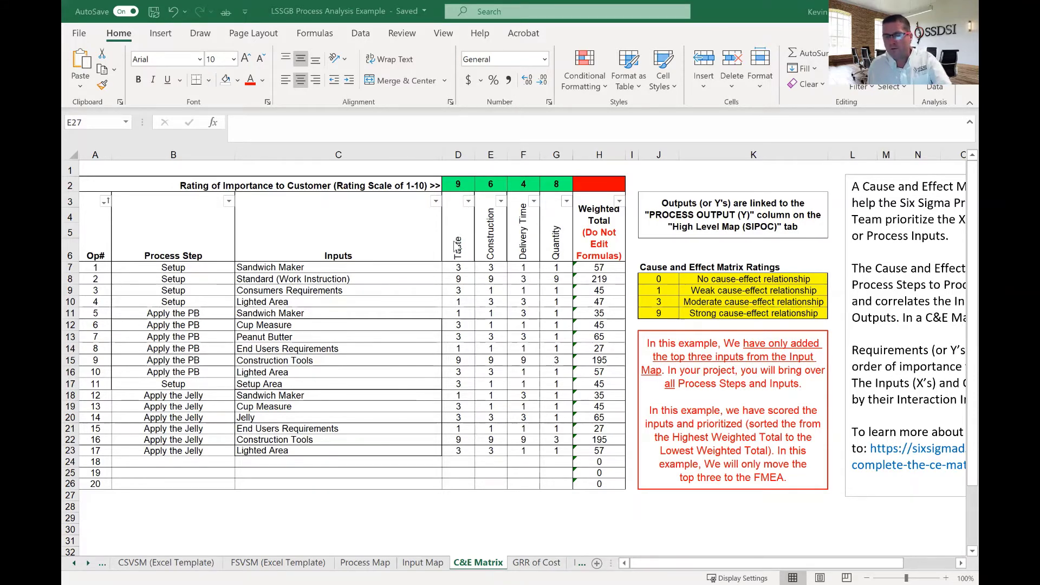
# Step: Select the Taste, Construction and Delivery Time headers, then view the High Level Map (SIPOC) sheet
pyautogui.moveTo(459, 238); pyautogui.dragTo(545, 256)
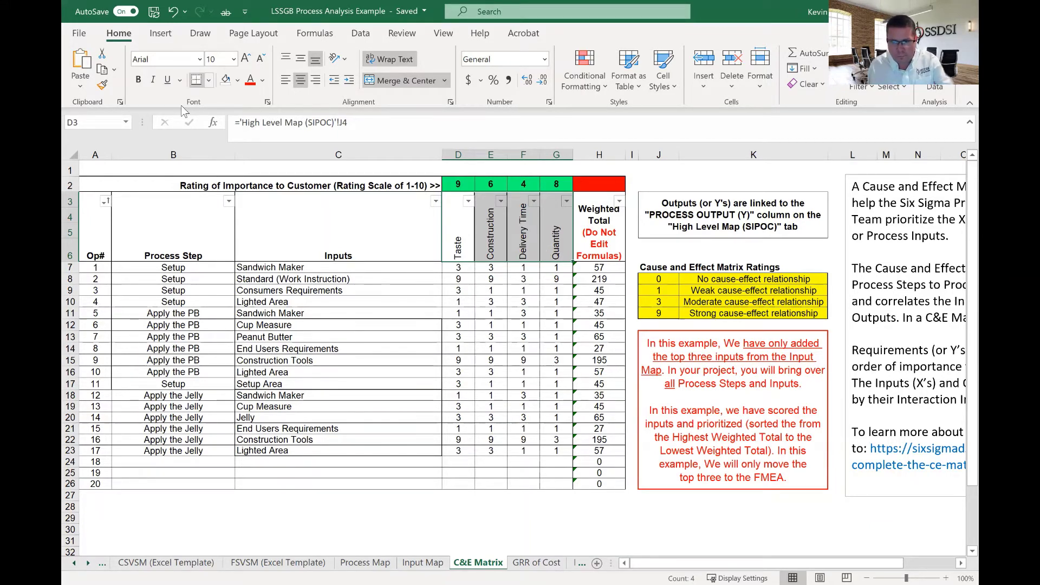
pyautogui.click(74, 563)
pyautogui.click(74, 563)
pyautogui.click(75, 563)
pyautogui.click(74, 563)
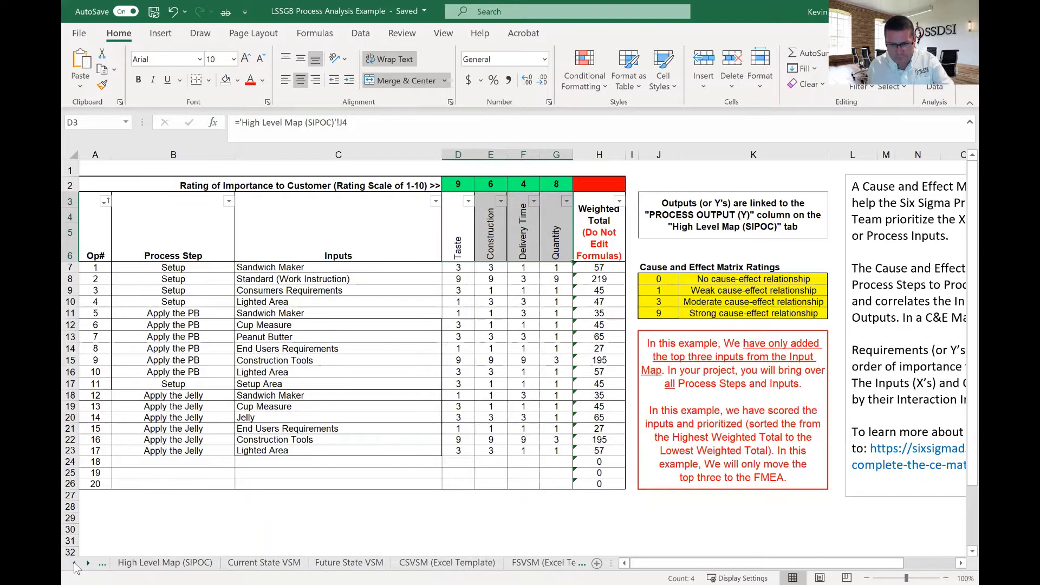
pyautogui.click(164, 562)
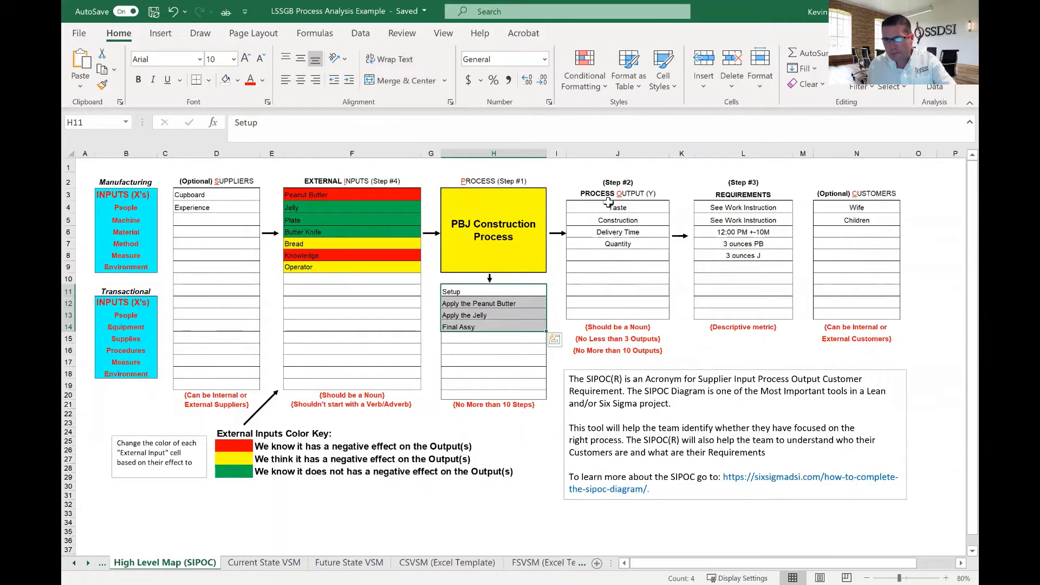
# Step: Highlight the matching SIPOC outputs, then return to C&E Matrix cell D3
pyautogui.moveTo(607, 206); pyautogui.dragTo(590, 250)
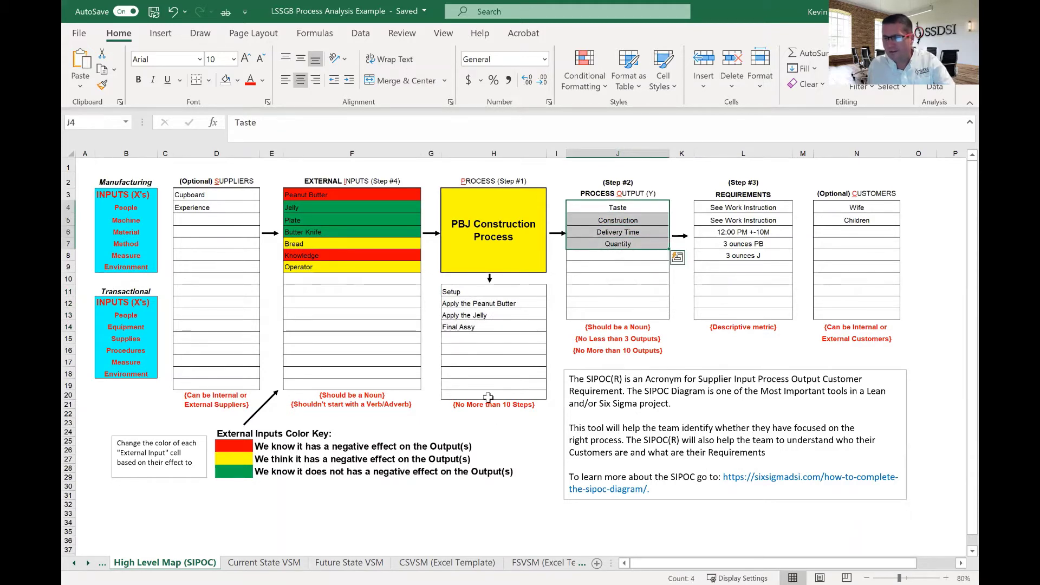
pyautogui.click(89, 563)
pyautogui.click(88, 563)
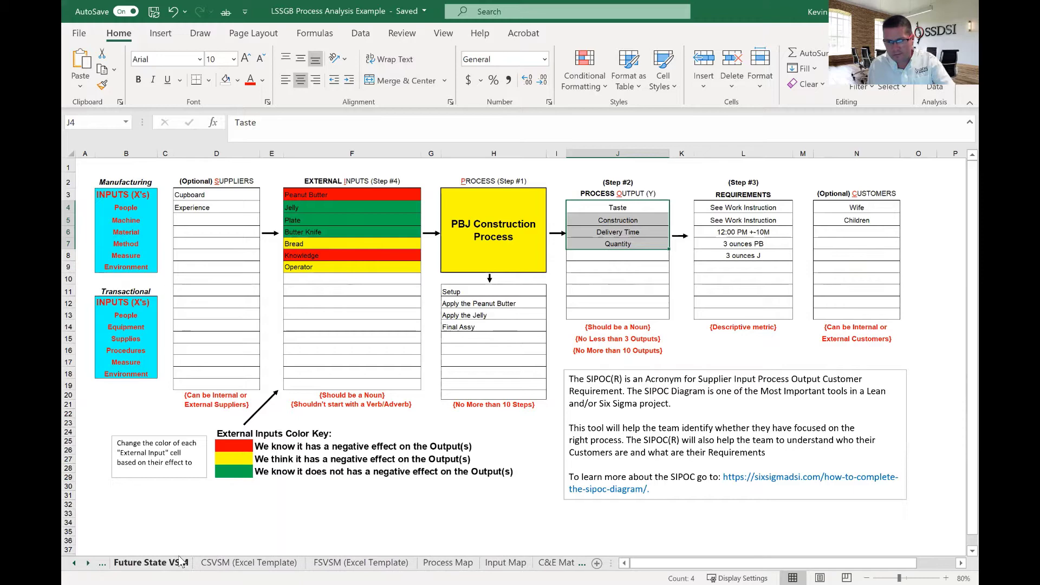
pyautogui.click(546, 562)
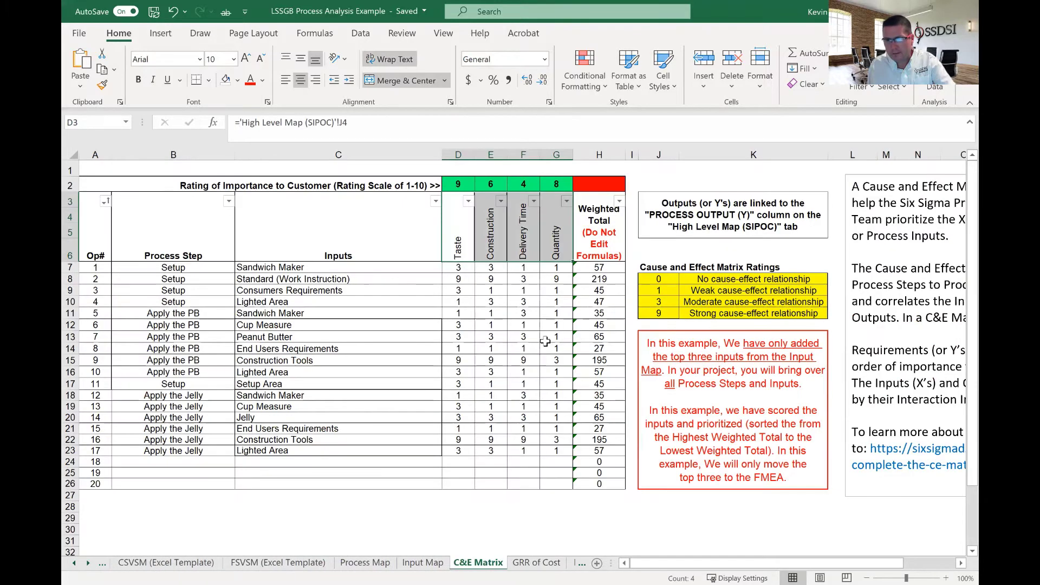
pyautogui.click(454, 245)
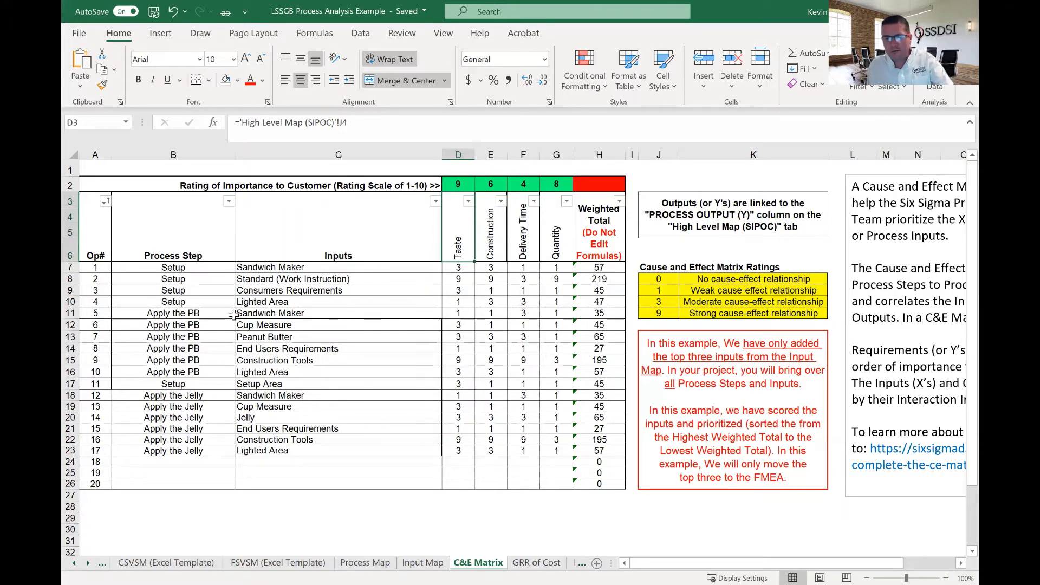
# Step: Select the Inputs column and the Setup process steps in B7:B8 on C&E Matrix
pyautogui.moveTo(264, 267); pyautogui.dragTo(265, 462)
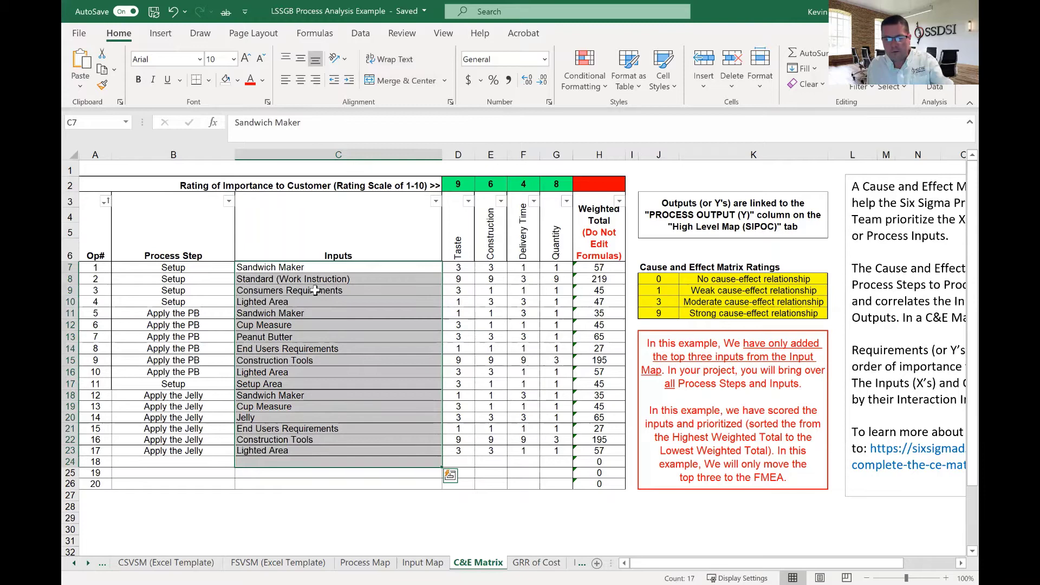
pyautogui.moveTo(166, 268); pyautogui.dragTo(283, 453)
pyautogui.click(163, 268)
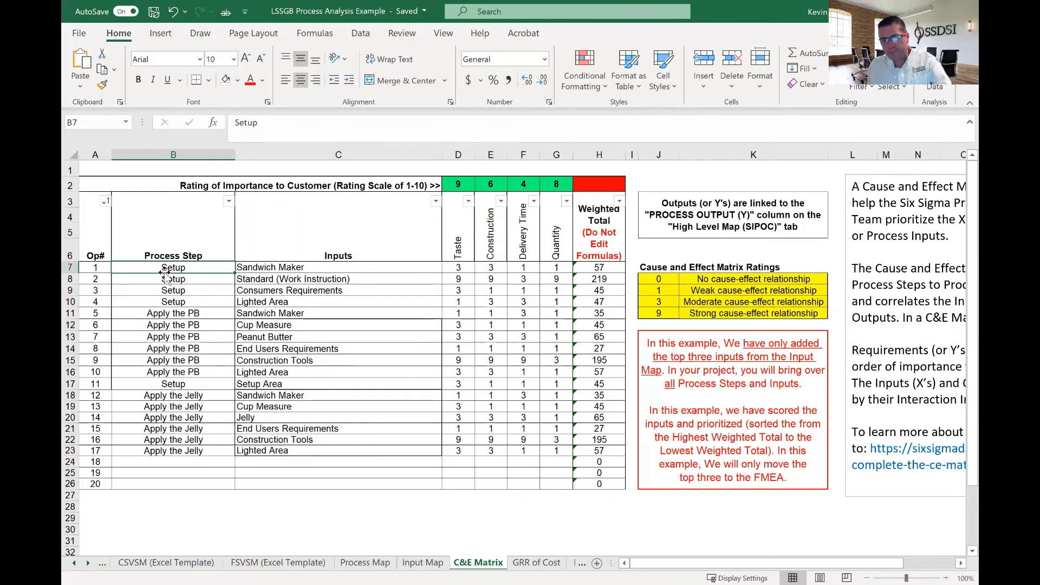
pyautogui.moveTo(163, 267); pyautogui.dragTo(217, 298)
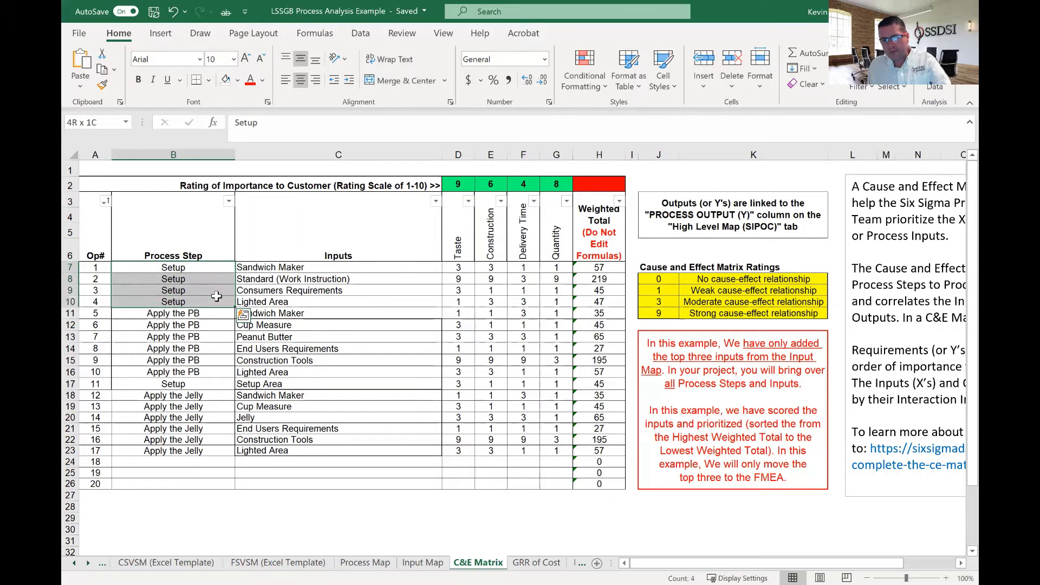
pyautogui.click(173, 267)
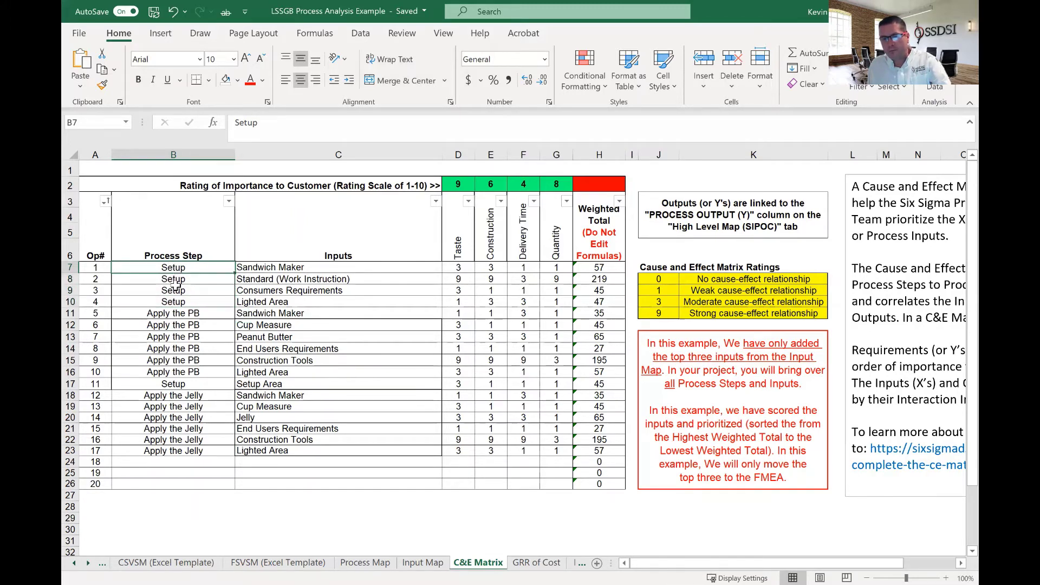
pyautogui.click(174, 280)
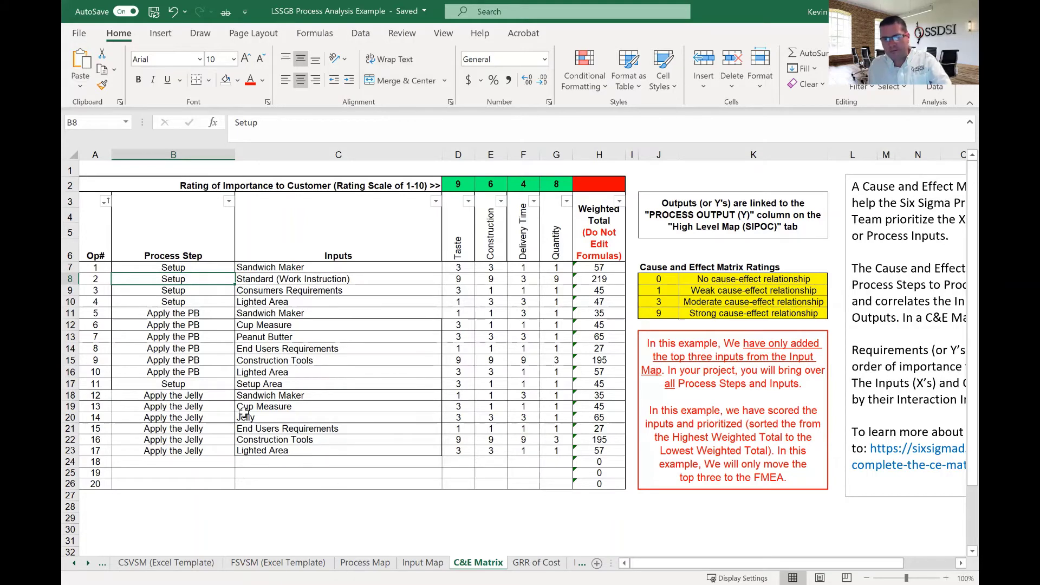
# Step: Select the four Setup inputs from Sandwich Maker down, then view the Input Map sheet
pyautogui.click(255, 269)
pyautogui.moveTo(255, 269); pyautogui.dragTo(261, 307)
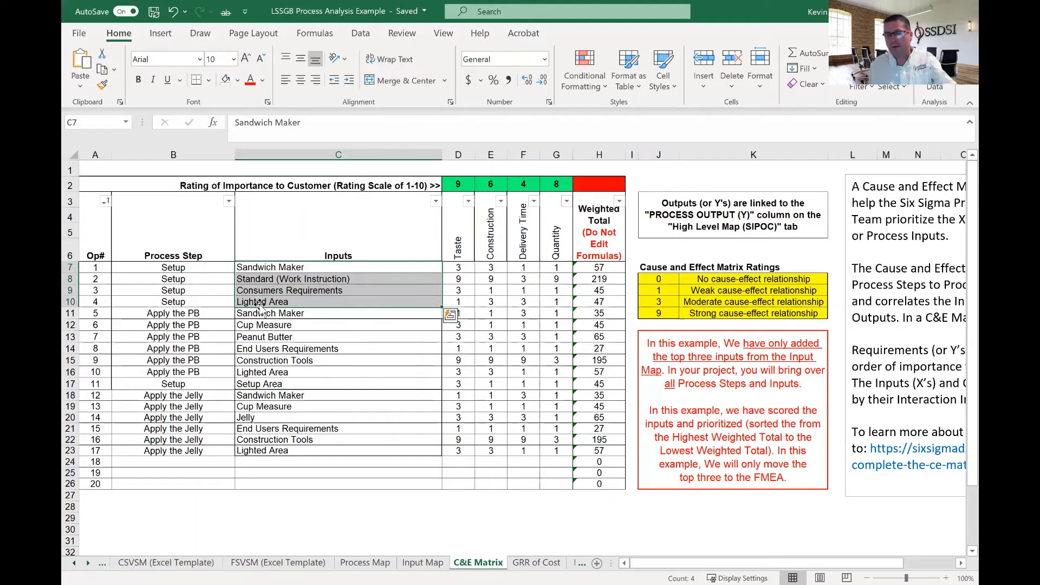
pyautogui.click(423, 563)
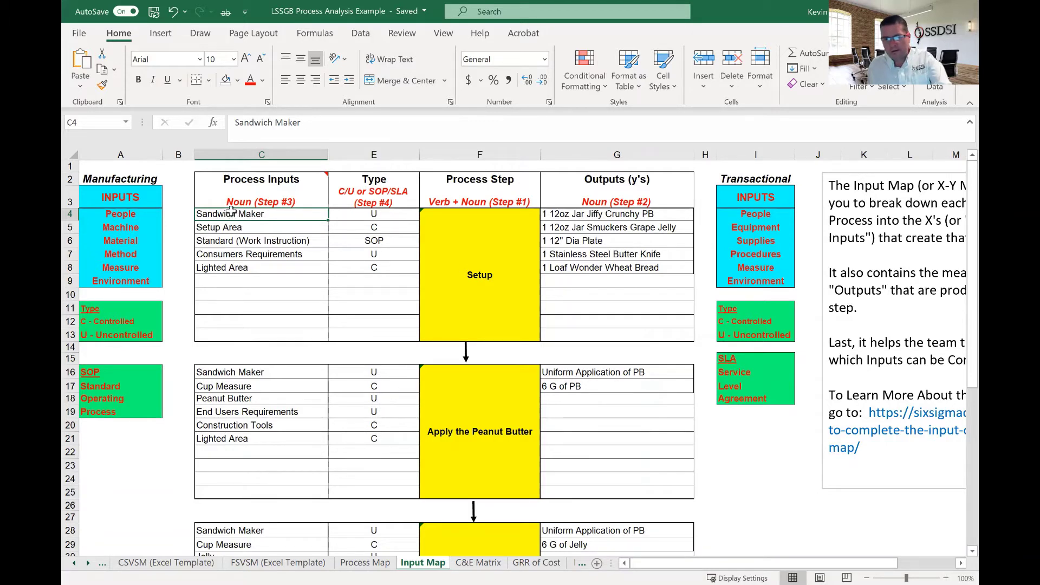
# Step: Compare Input Map's Sandwich Maker and Setup Area with C&E Matrix inputs C7:C8
pyautogui.moveTo(232, 215); pyautogui.dragTo(238, 255)
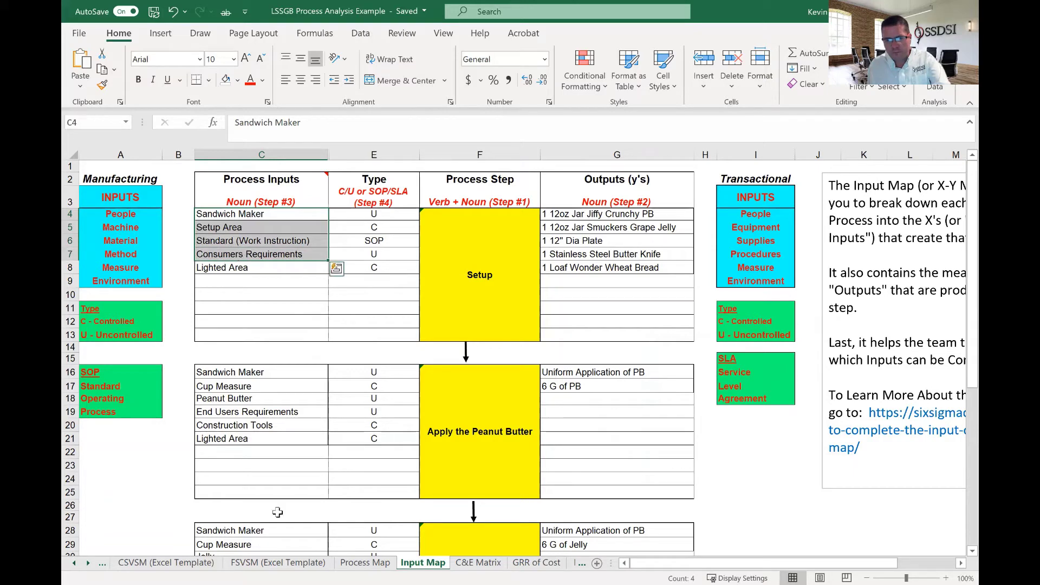
pyautogui.click(472, 563)
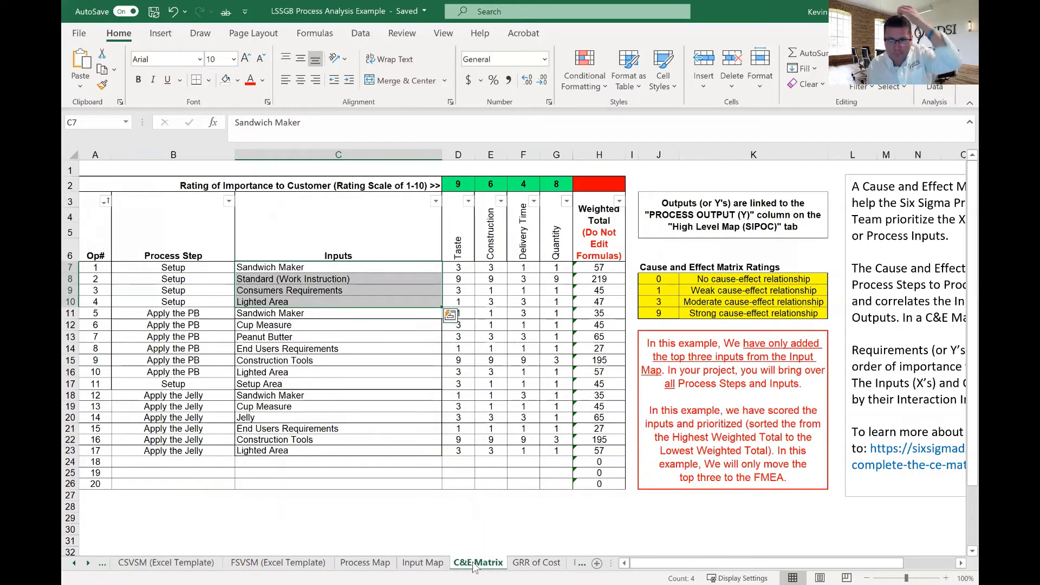
pyautogui.click(270, 269)
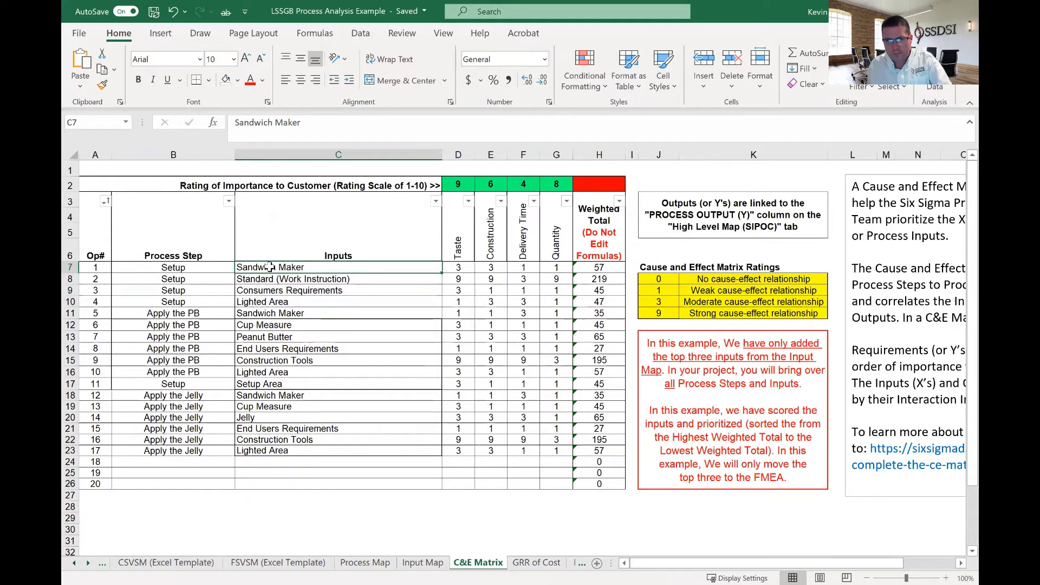
pyautogui.moveTo(268, 272); pyautogui.dragTo(264, 283)
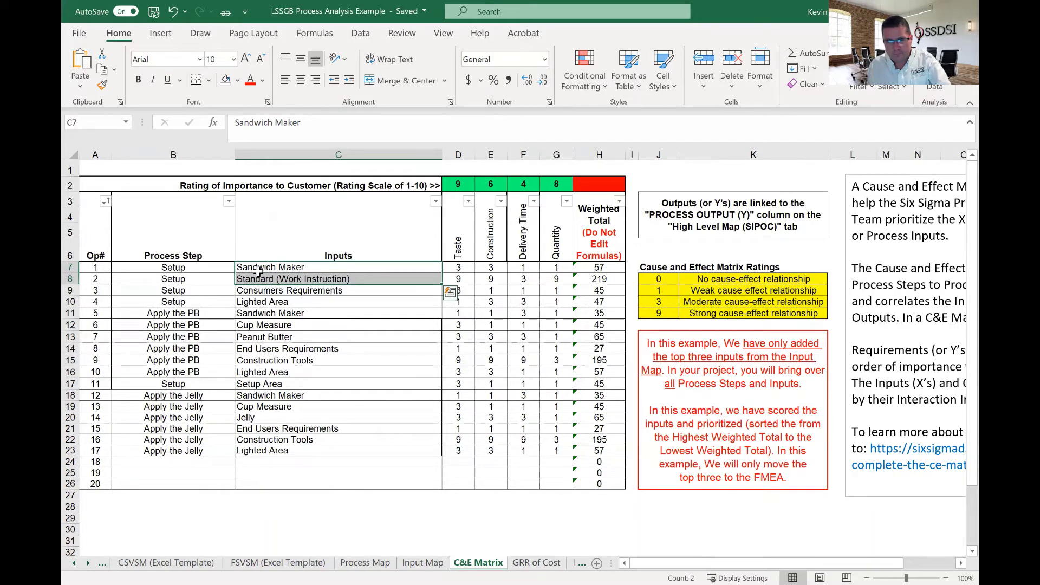
pyautogui.moveTo(257, 270); pyautogui.dragTo(258, 302)
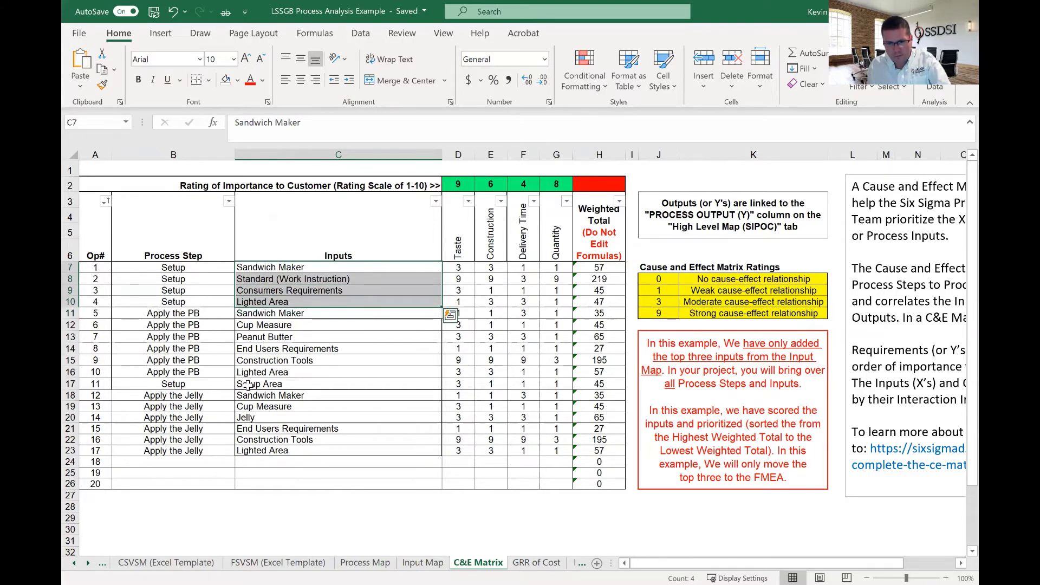
pyautogui.click(248, 384)
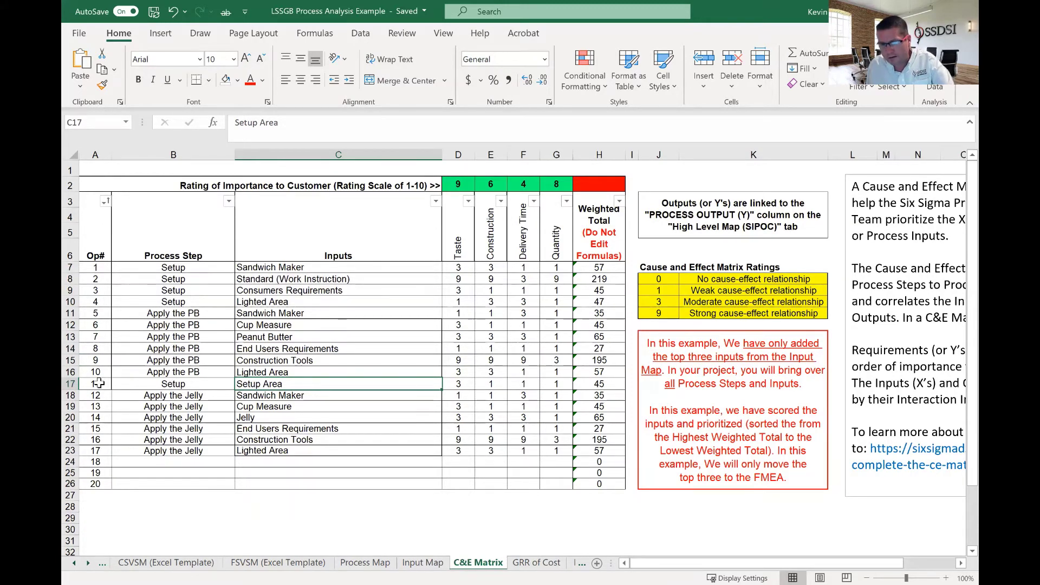
pyautogui.click(99, 383)
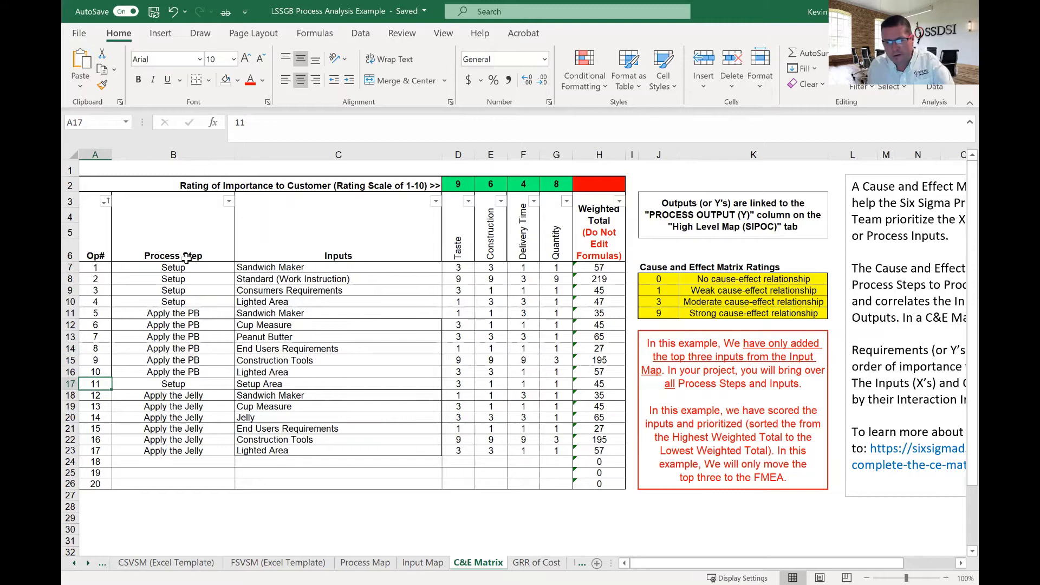
pyautogui.moveTo(167, 269); pyautogui.dragTo(192, 301)
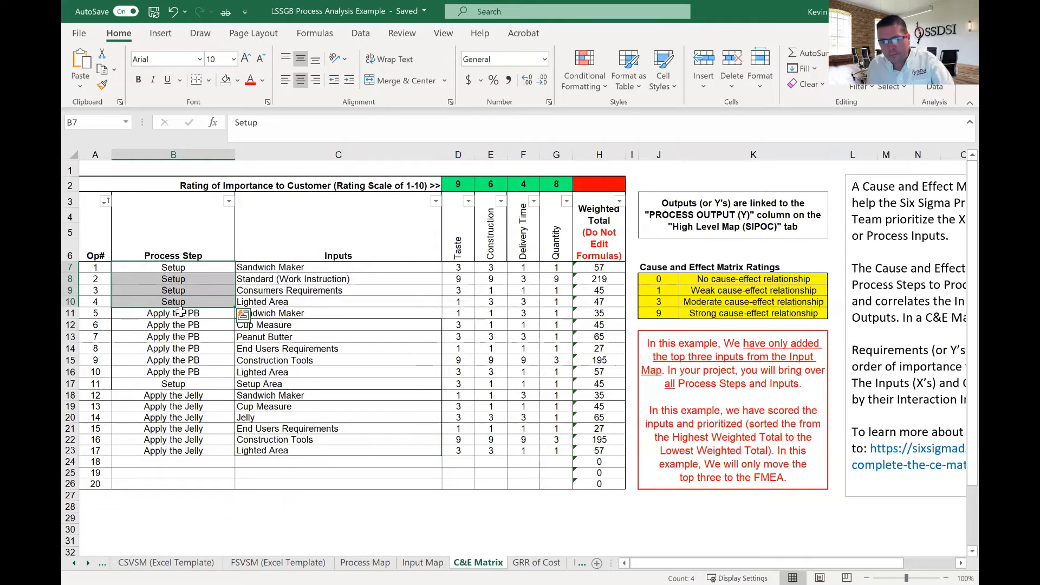
pyautogui.moveTo(183, 314); pyautogui.dragTo(191, 373)
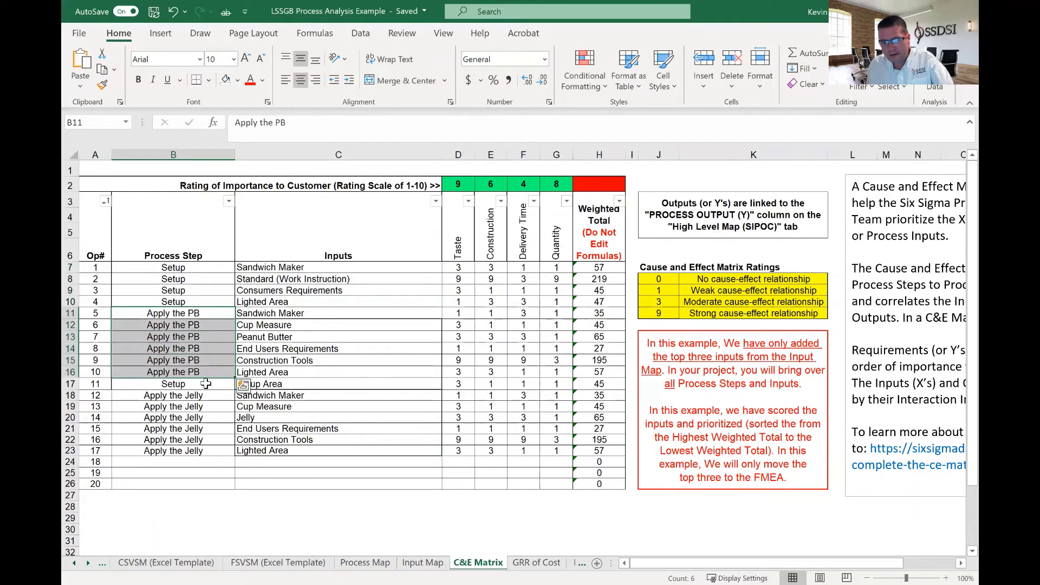
pyautogui.click(423, 563)
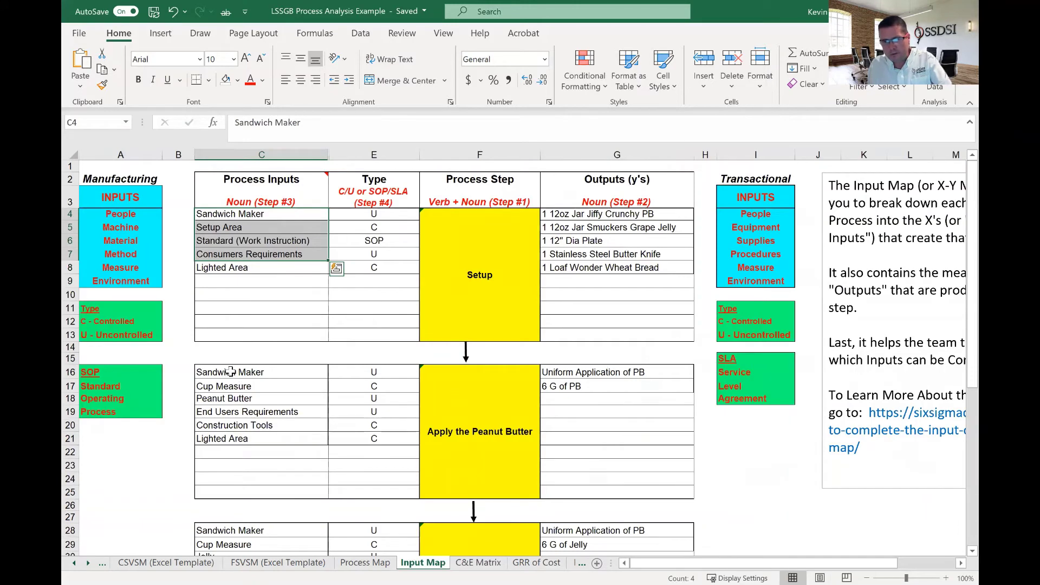
pyautogui.moveTo(230, 372); pyautogui.dragTo(228, 440)
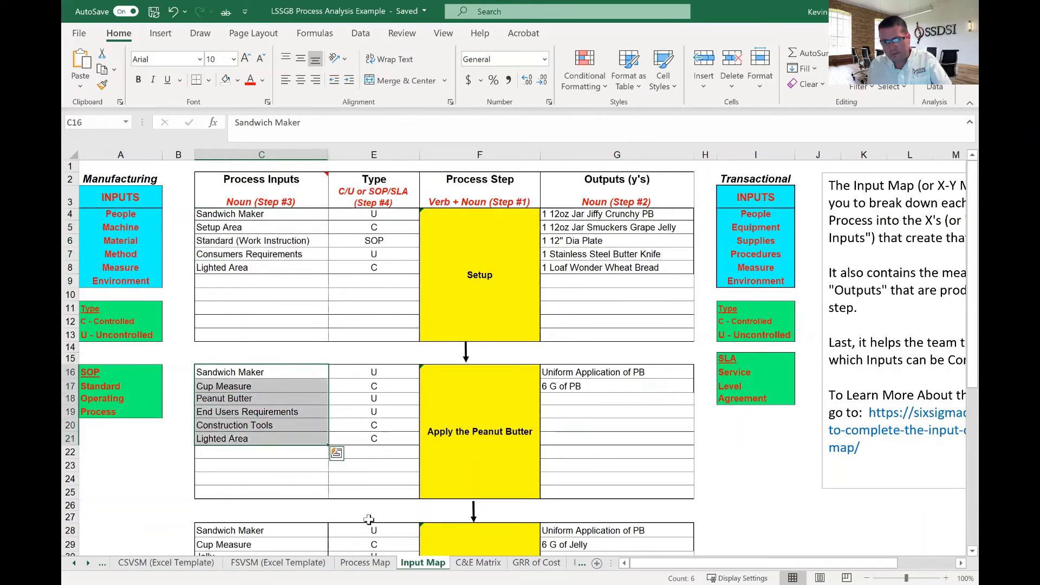
pyautogui.click(478, 562)
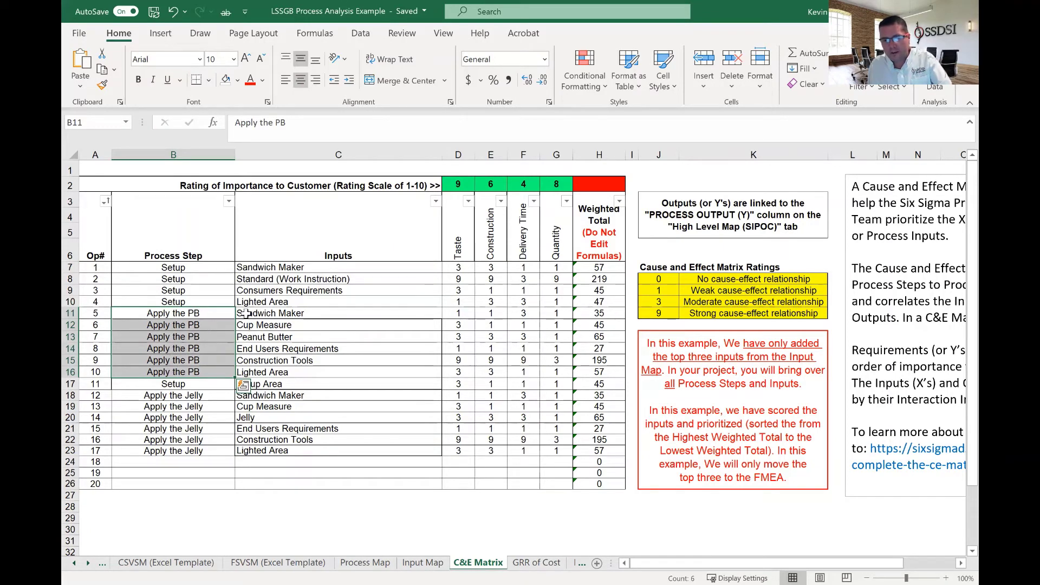
pyautogui.moveTo(245, 313); pyautogui.dragTo(257, 372)
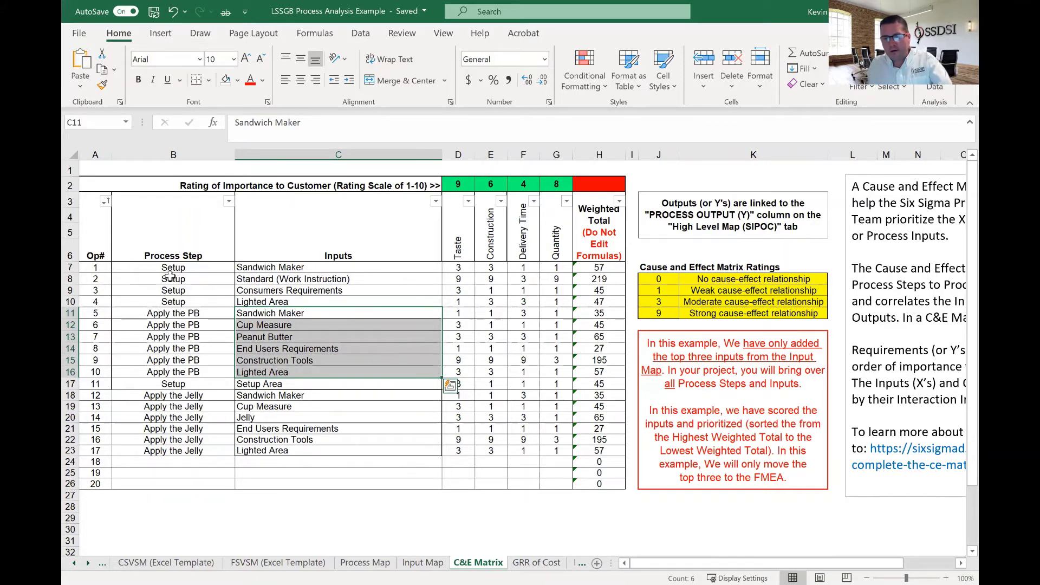
pyautogui.press('Escape')
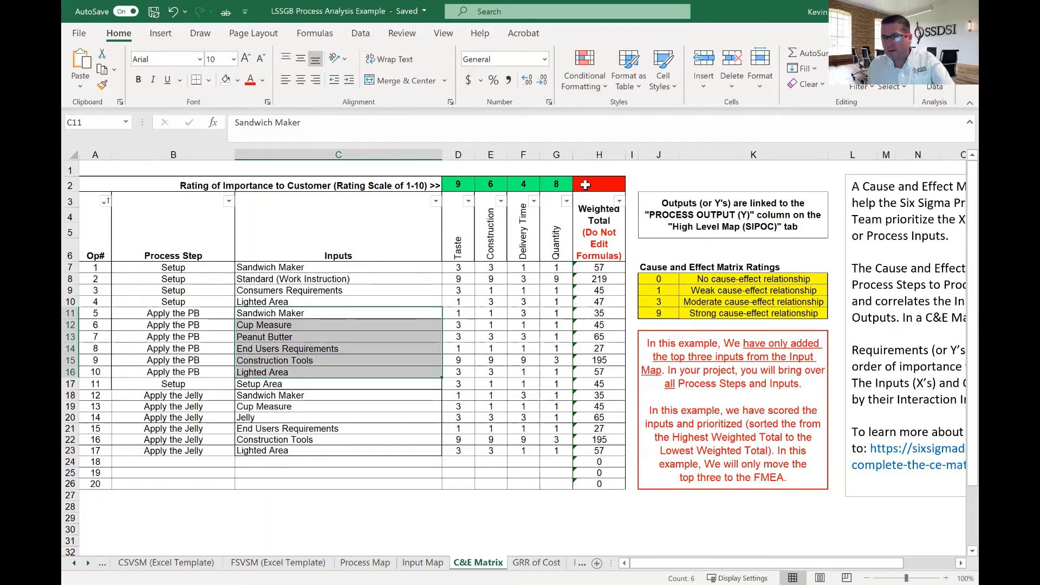
pyautogui.moveTo(585, 184); pyautogui.dragTo(599, 447)
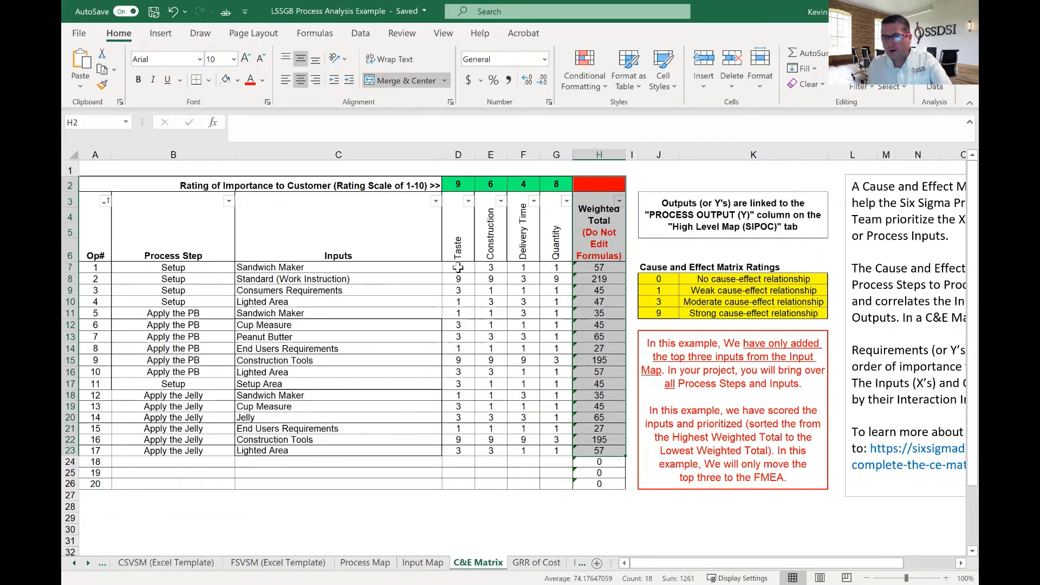
pyautogui.moveTo(456, 267); pyautogui.dragTo(555, 271)
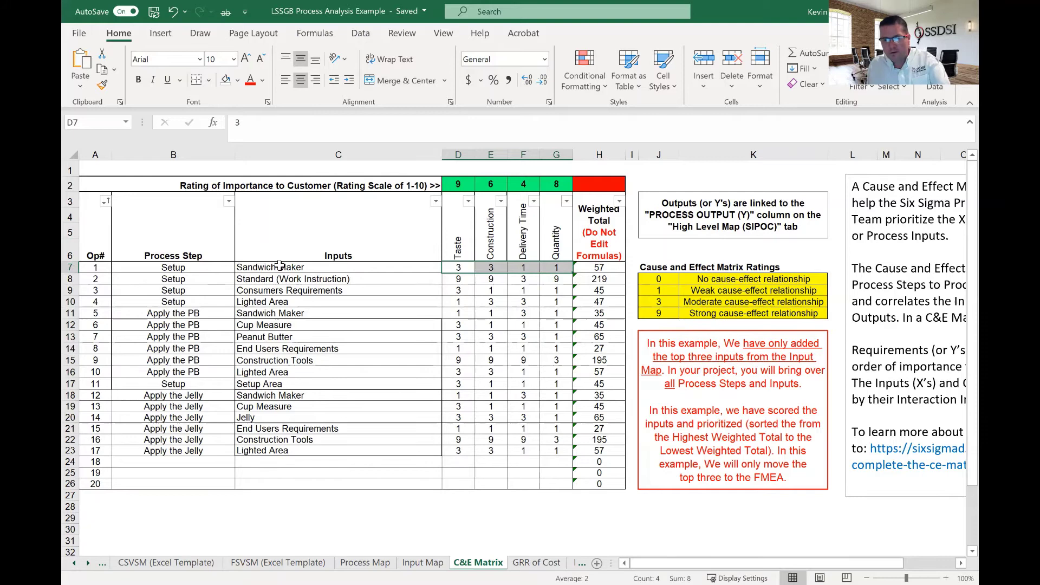
pyautogui.moveTo(279, 266); pyautogui.dragTo(461, 268)
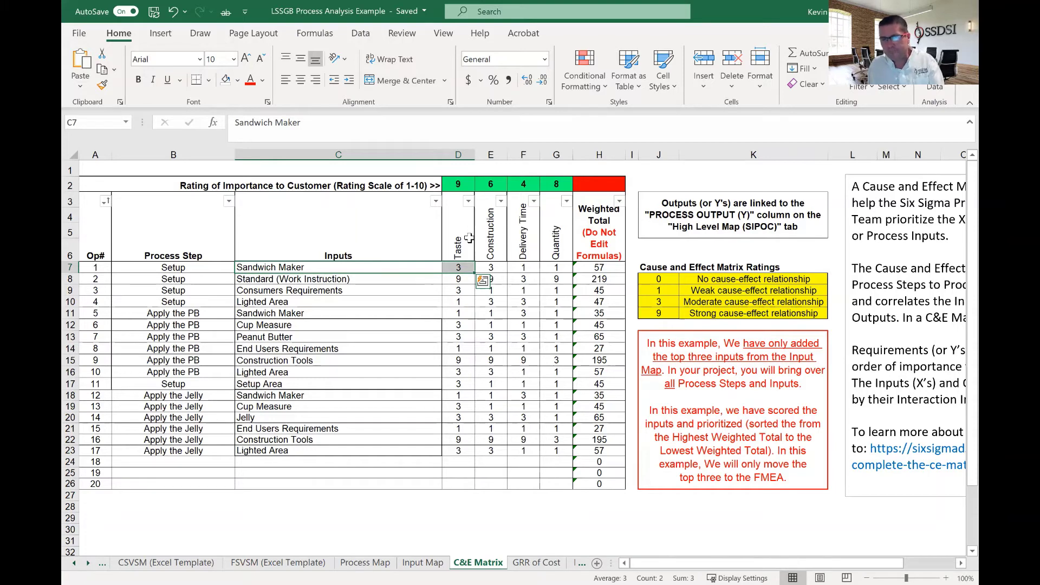
pyautogui.click(489, 269)
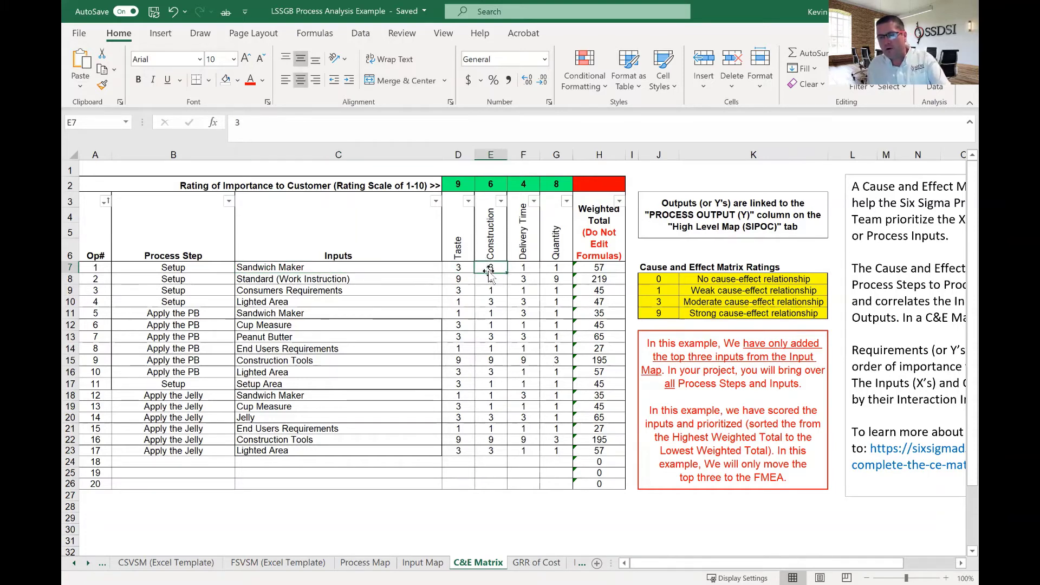
pyautogui.click(525, 269)
pyautogui.click(555, 268)
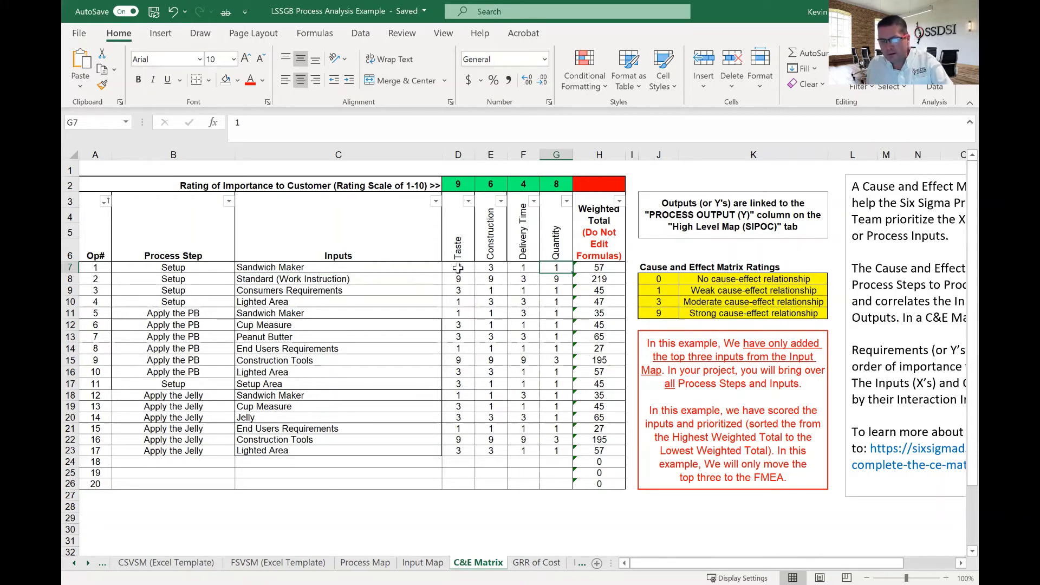
pyautogui.click(597, 267)
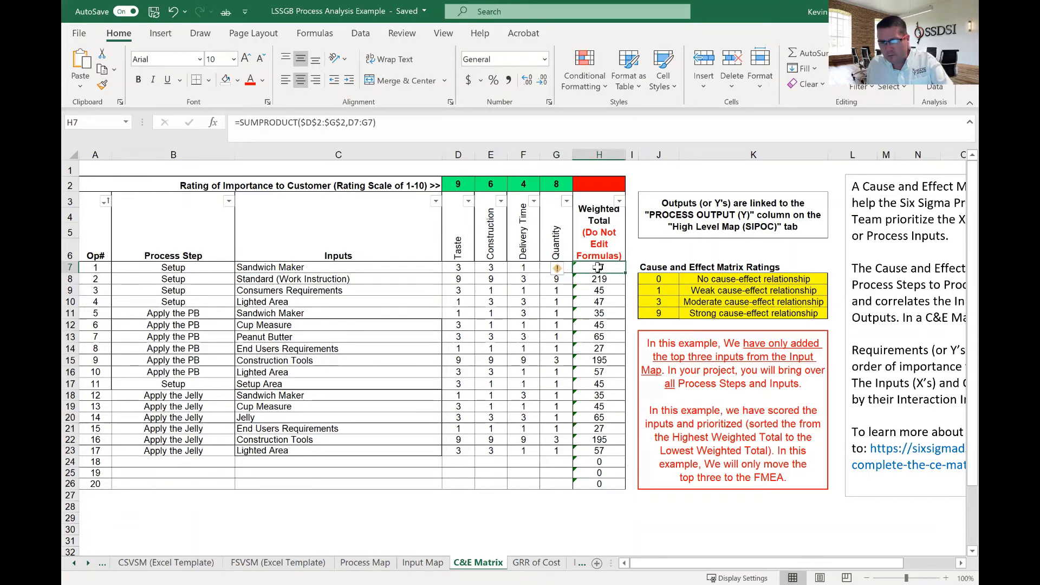
pyautogui.click(264, 267)
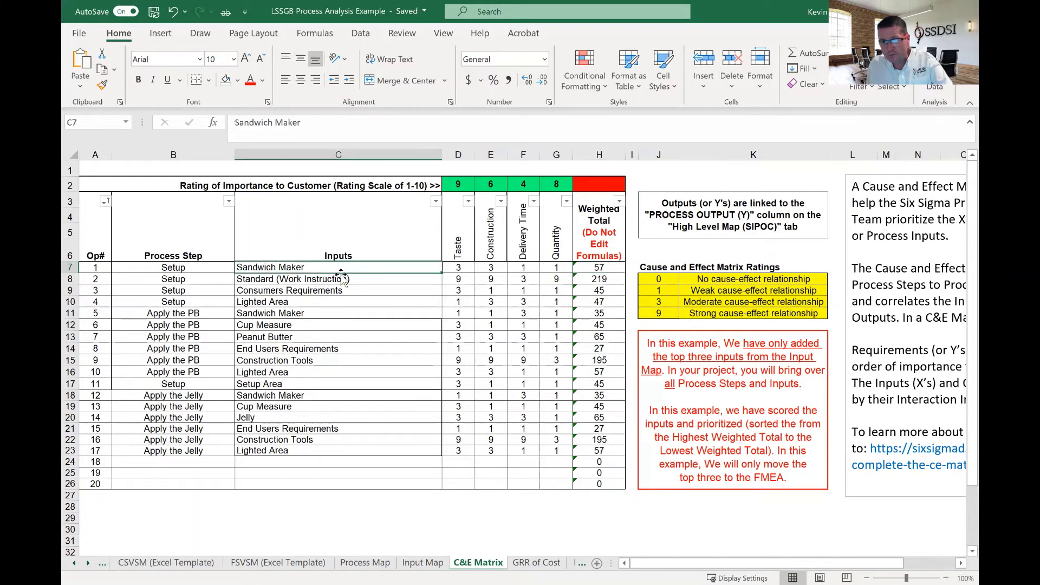
pyautogui.click(463, 268)
pyautogui.click(467, 185)
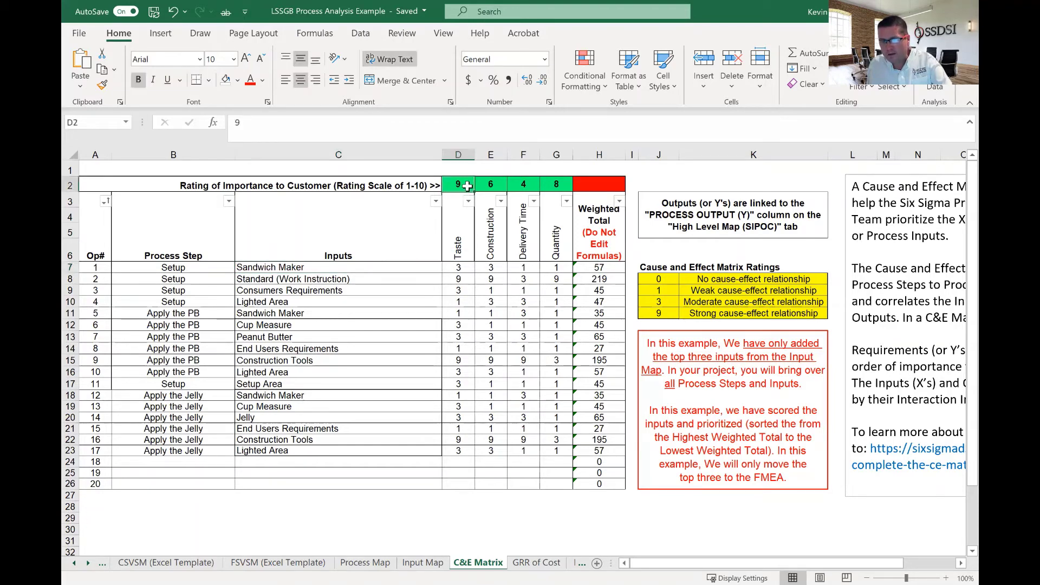
pyautogui.click(491, 184)
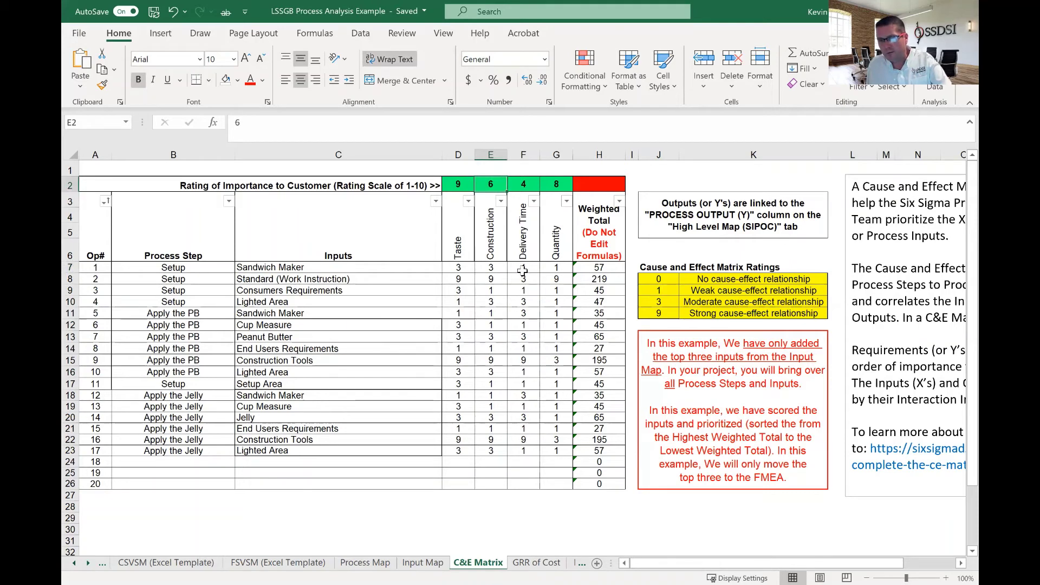
pyautogui.click(524, 184)
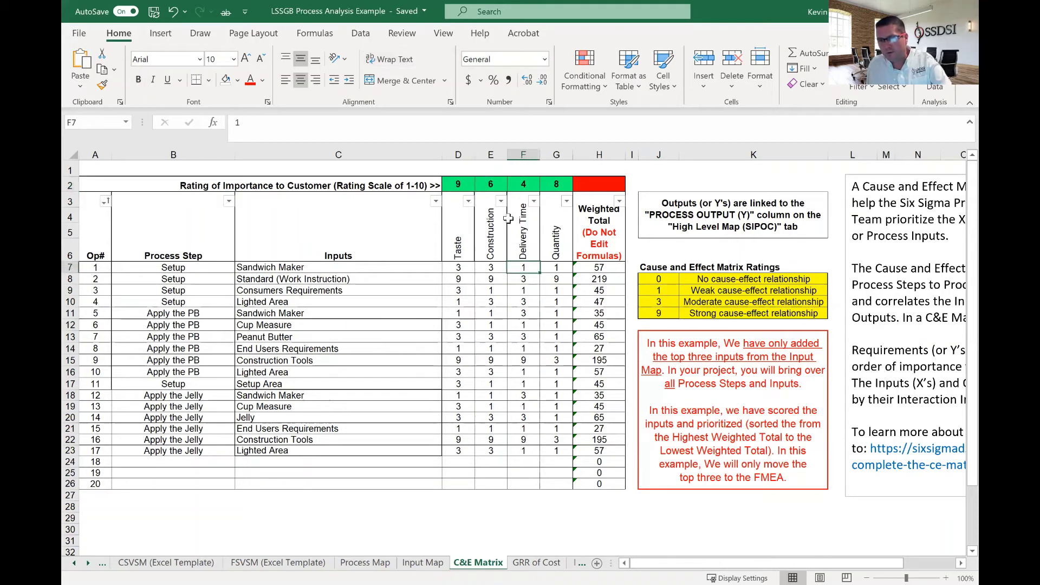
pyautogui.click(557, 267)
pyautogui.click(552, 184)
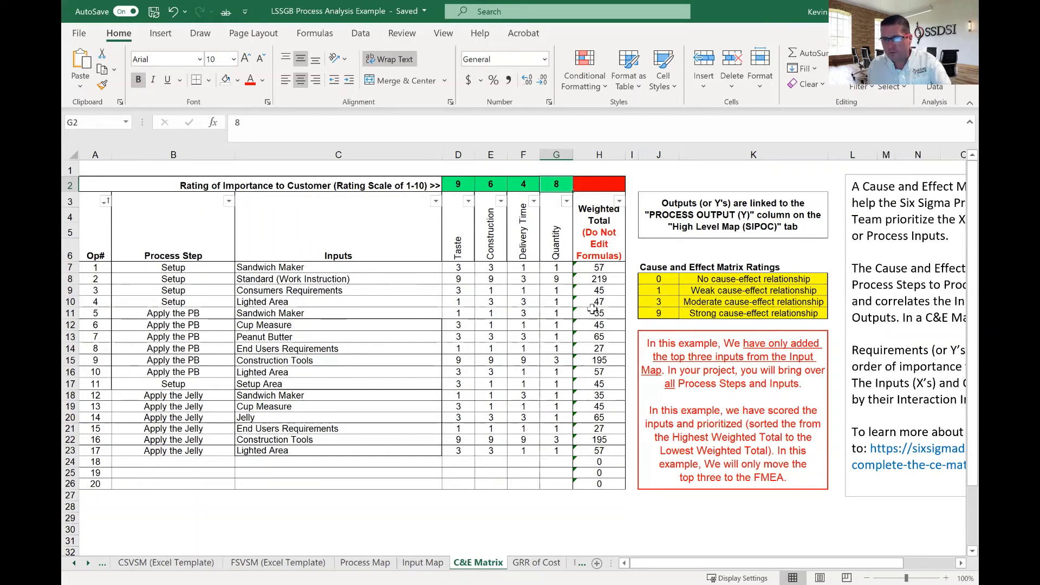
# Step: Sort the C&E Matrix by the H3 Weighted Total column, largest to smallest
pyautogui.click(619, 201)
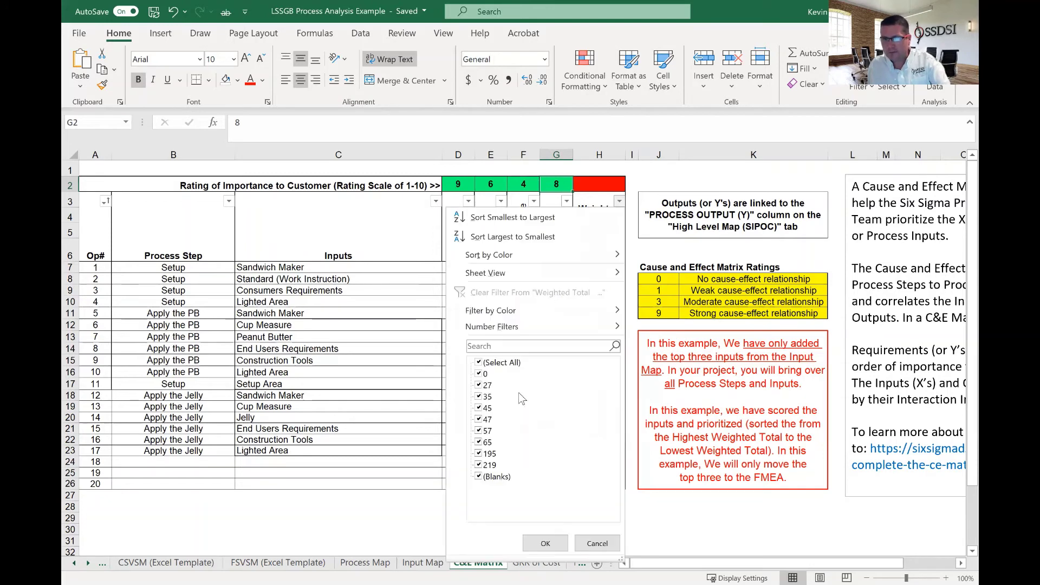
pyautogui.click(510, 237)
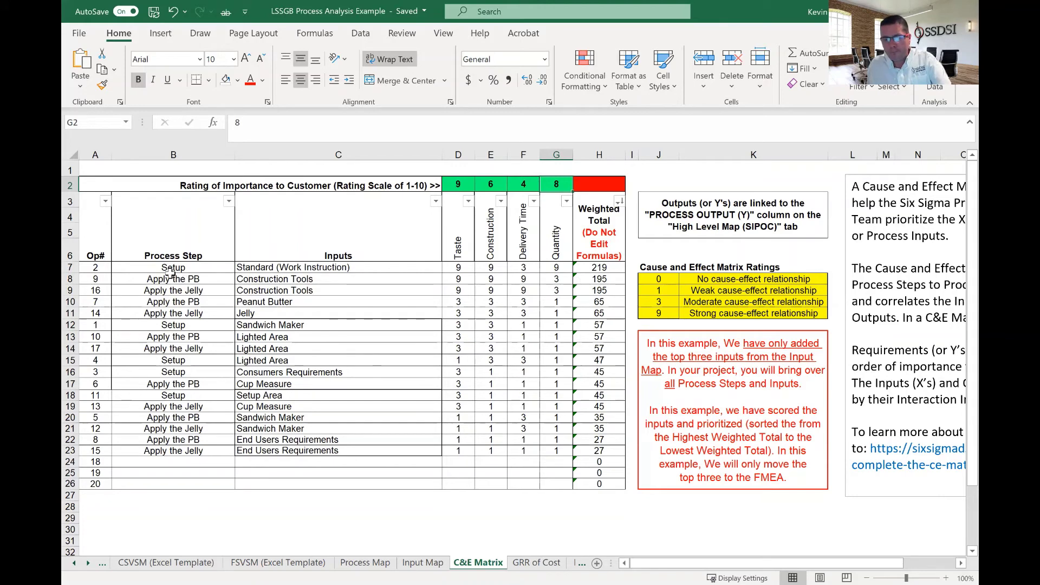
# Step: Fill rows A7:H9, scored 219, 195 and 195, with standard blue
pyautogui.moveTo(95, 267); pyautogui.dragTo(597, 288)
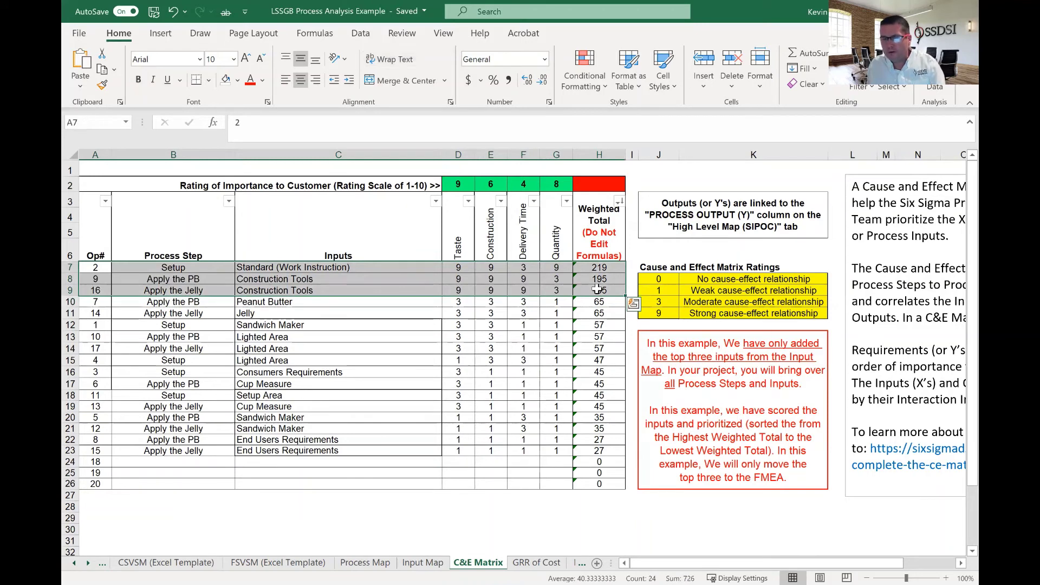
pyautogui.click(237, 80)
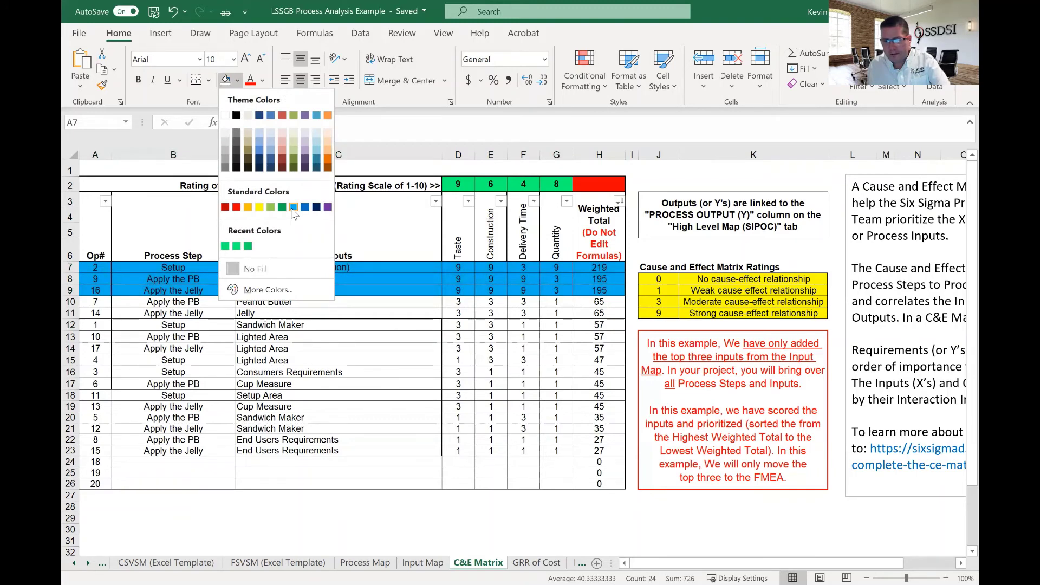
pyautogui.click(293, 208)
pyautogui.click(567, 517)
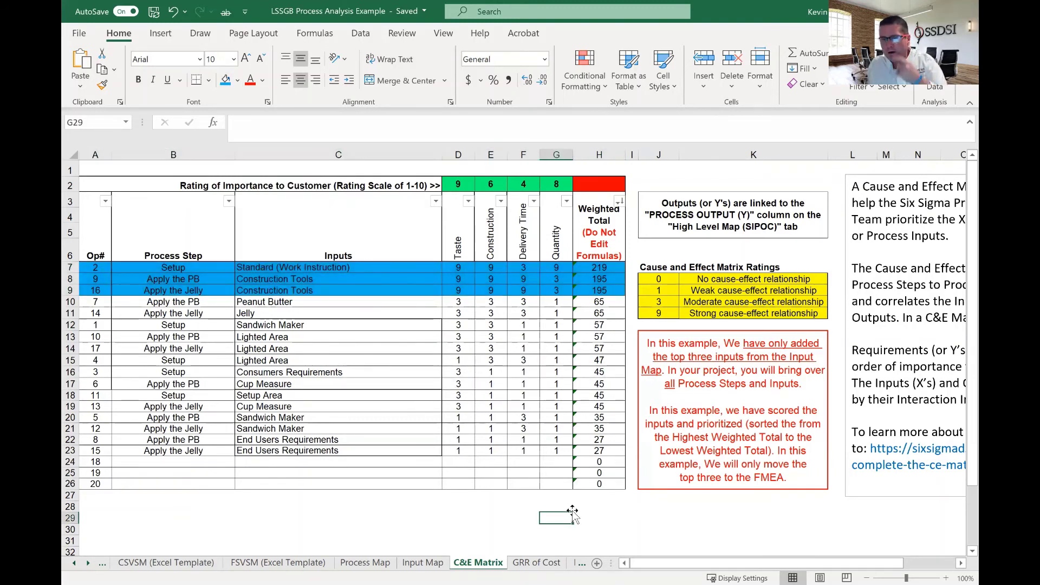